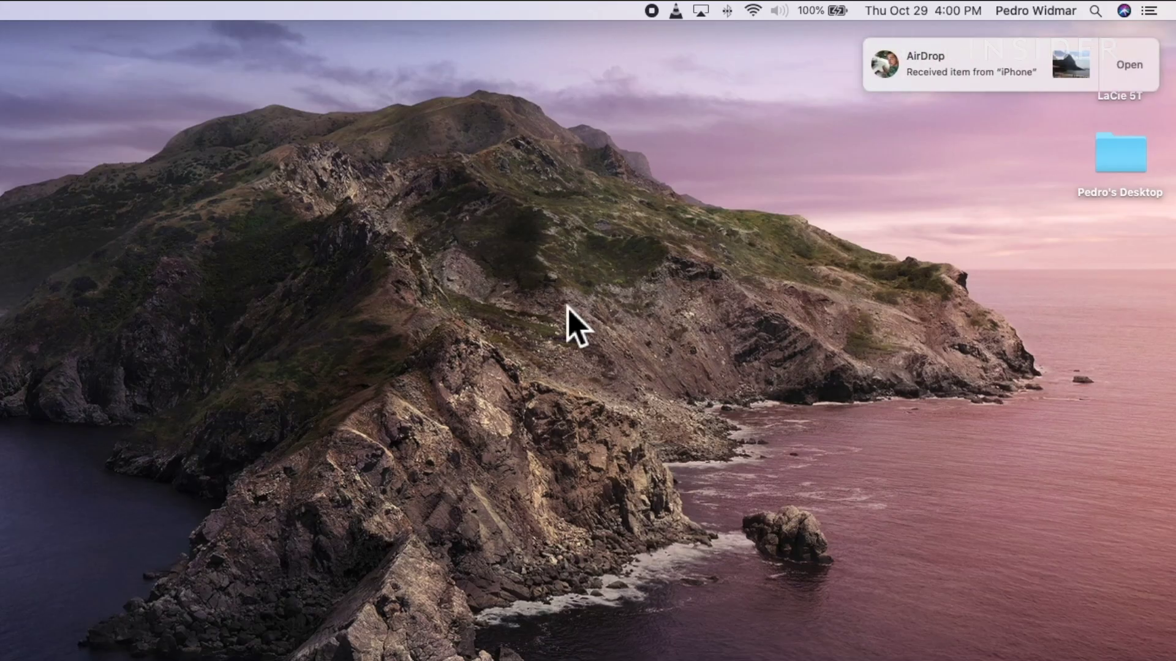
- Open the beach photo from the iPhone's AirDrop 'Received item' notification in Preview
left_click(1114, 66)
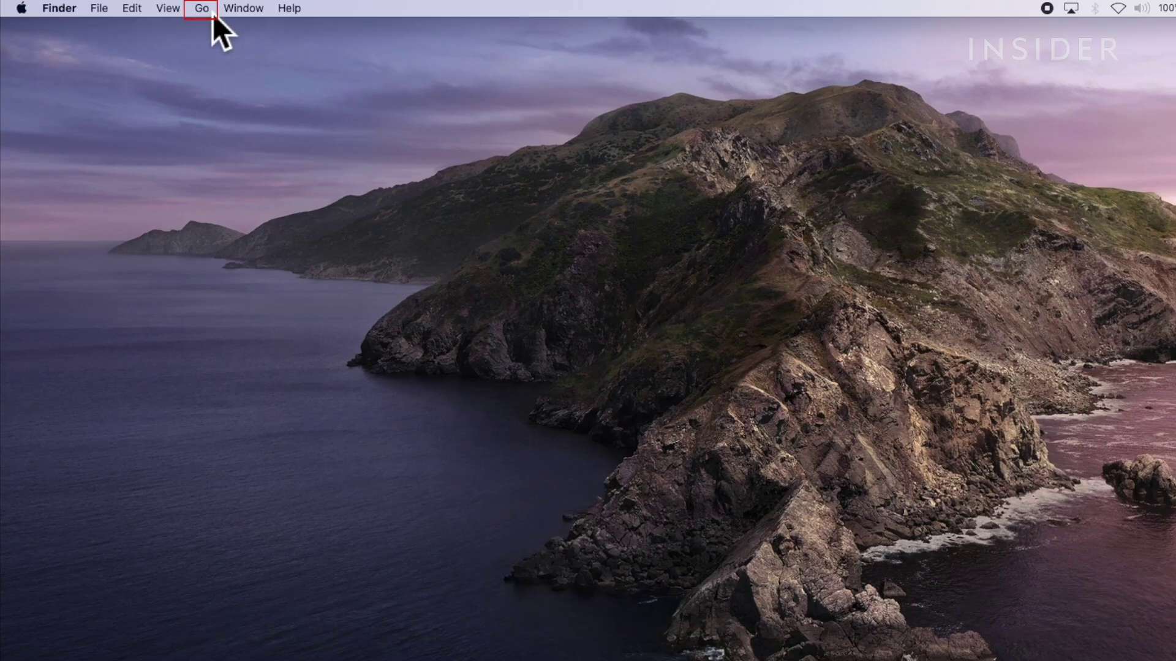
- Show AirDrop from the Go menu, enable Wi-Fi and Bluetooth, and allow discovery by Everyone
left_click(212, 13)
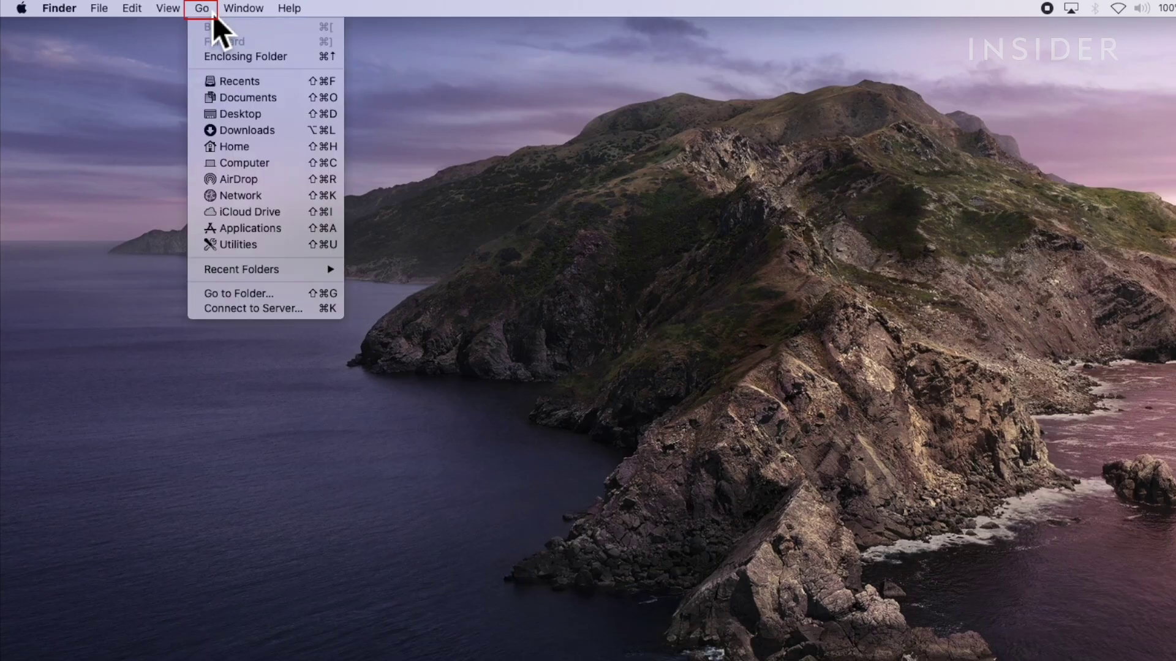
left_click(239, 184)
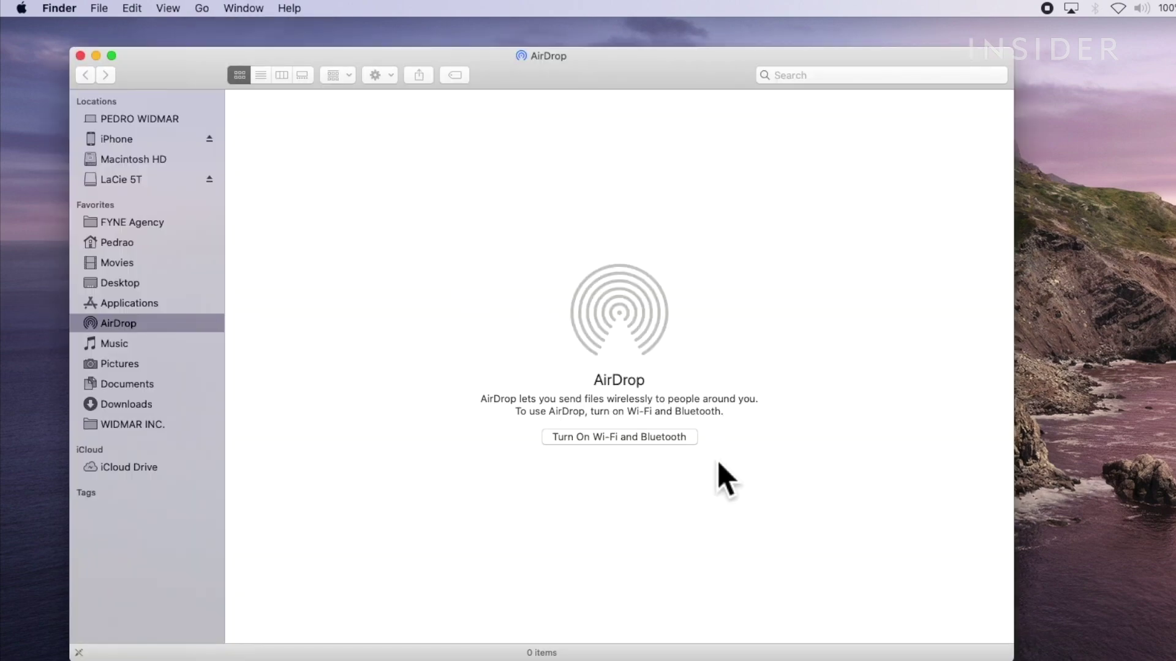
left_click(691, 445)
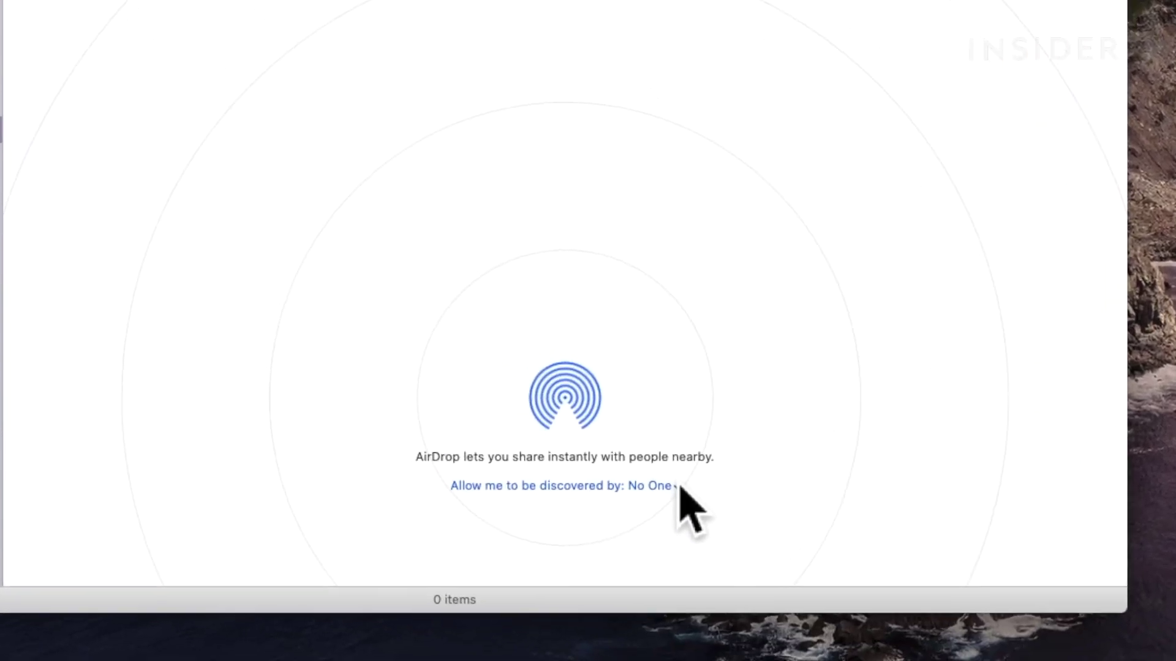
left_click(677, 496)
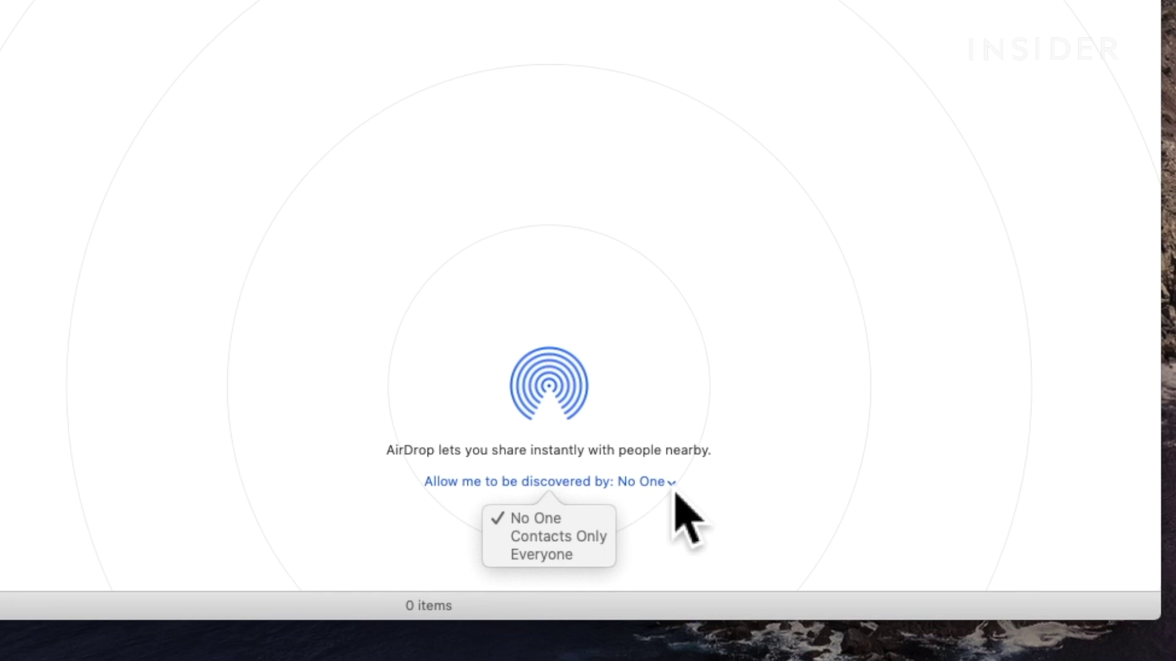
left_click(564, 559)
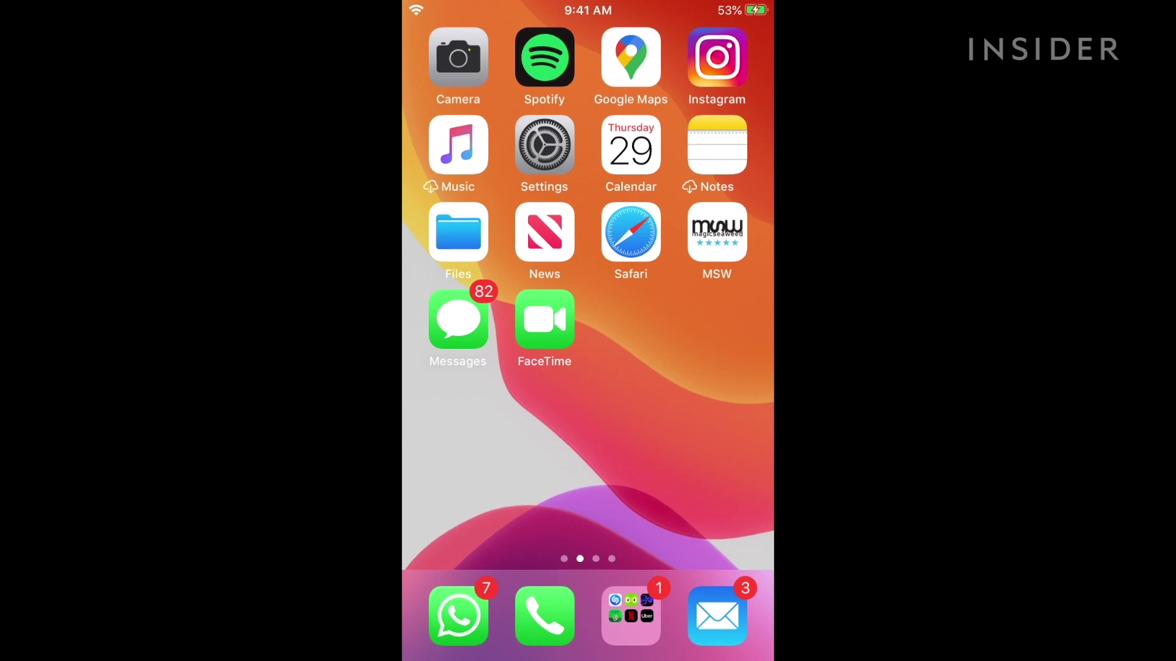
- Set AirDrop receiving to Everyone in the iPhone's General settings, then return to General
left_click(544, 145)
scroll(589, 367, "down", 10)
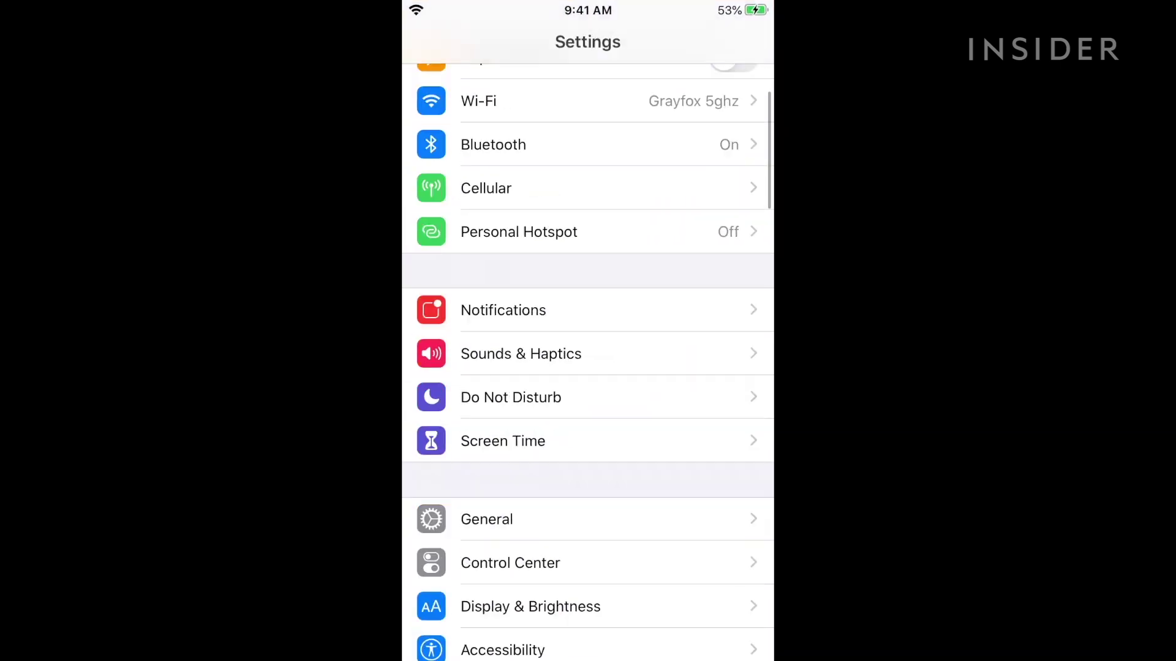
left_click(488, 196)
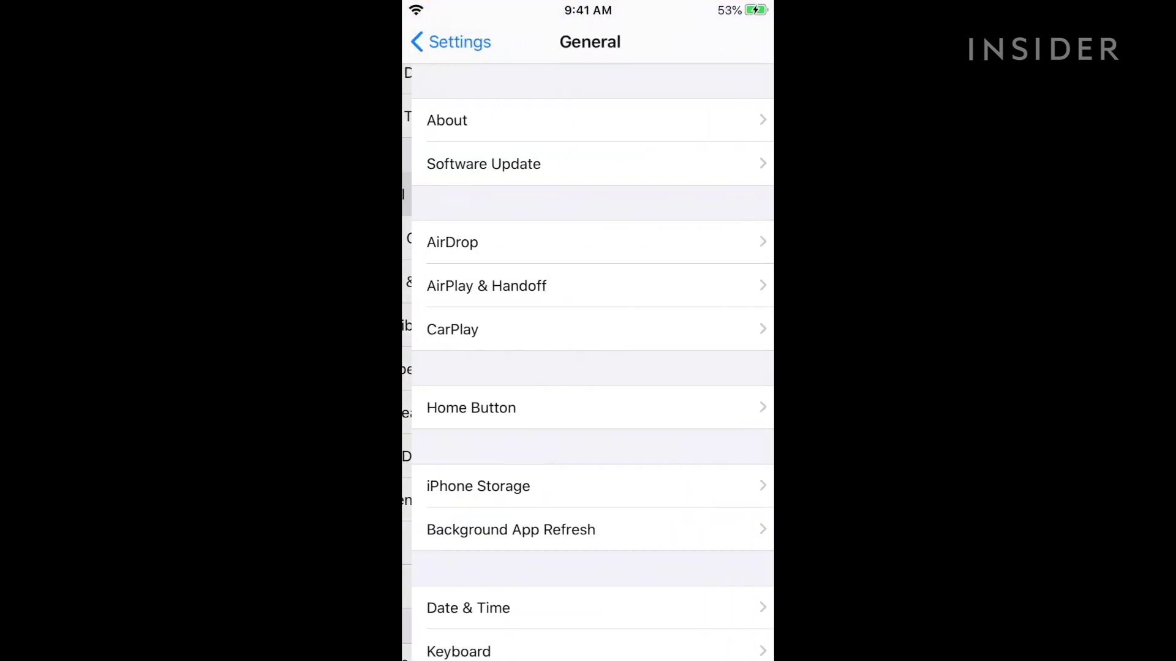
left_click(464, 242)
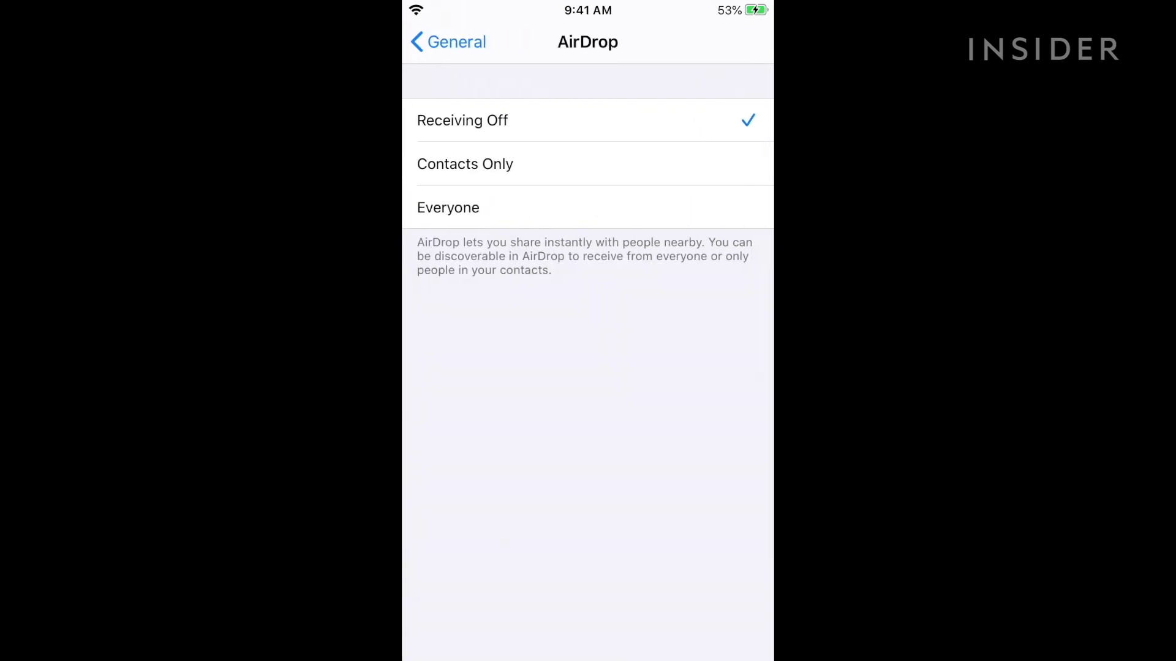
left_click(449, 208)
left_click(450, 42)
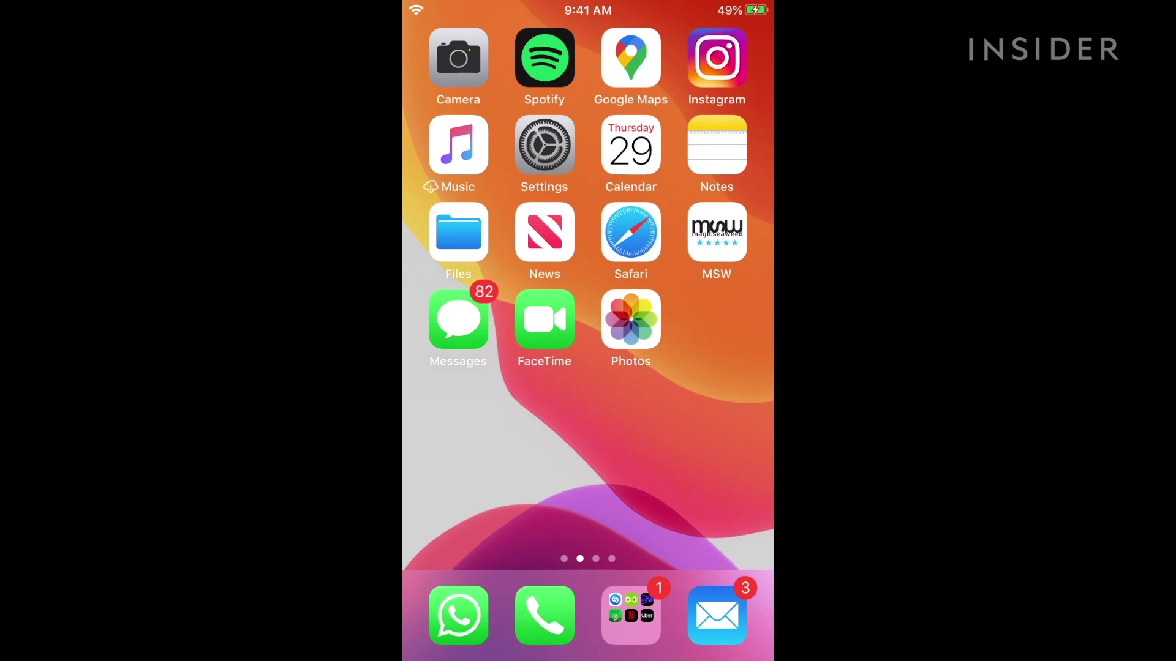
- Share the beach photo from the Recents album to the Mac via AirDrop
left_click(630, 323)
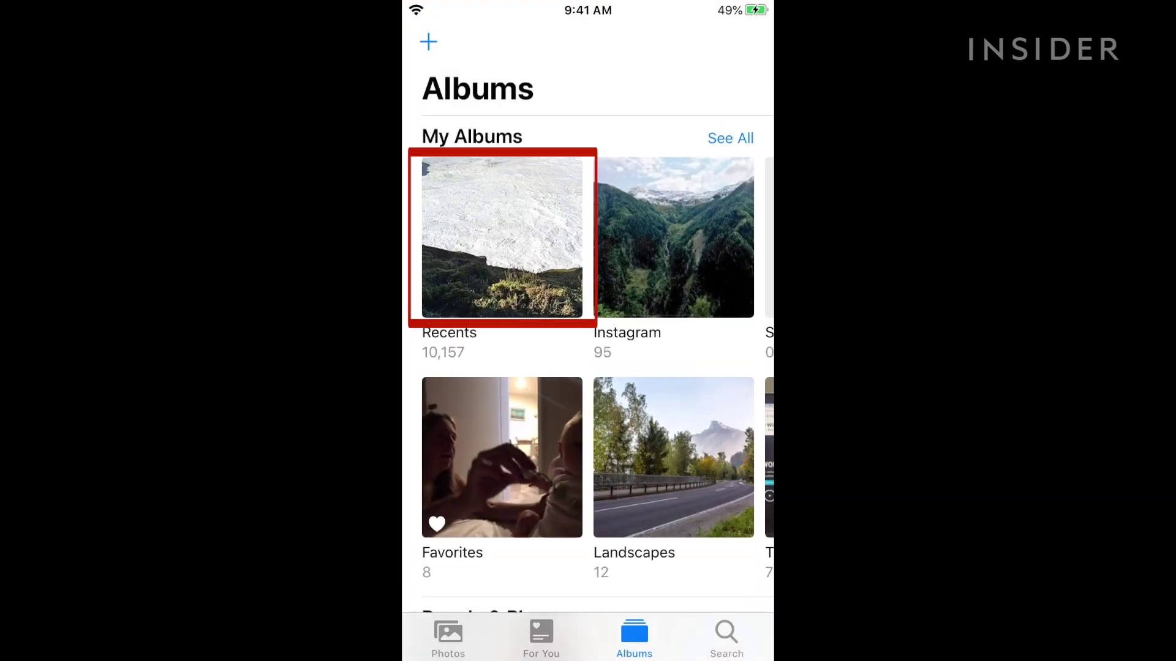
left_click(501, 237)
left_click(712, 428)
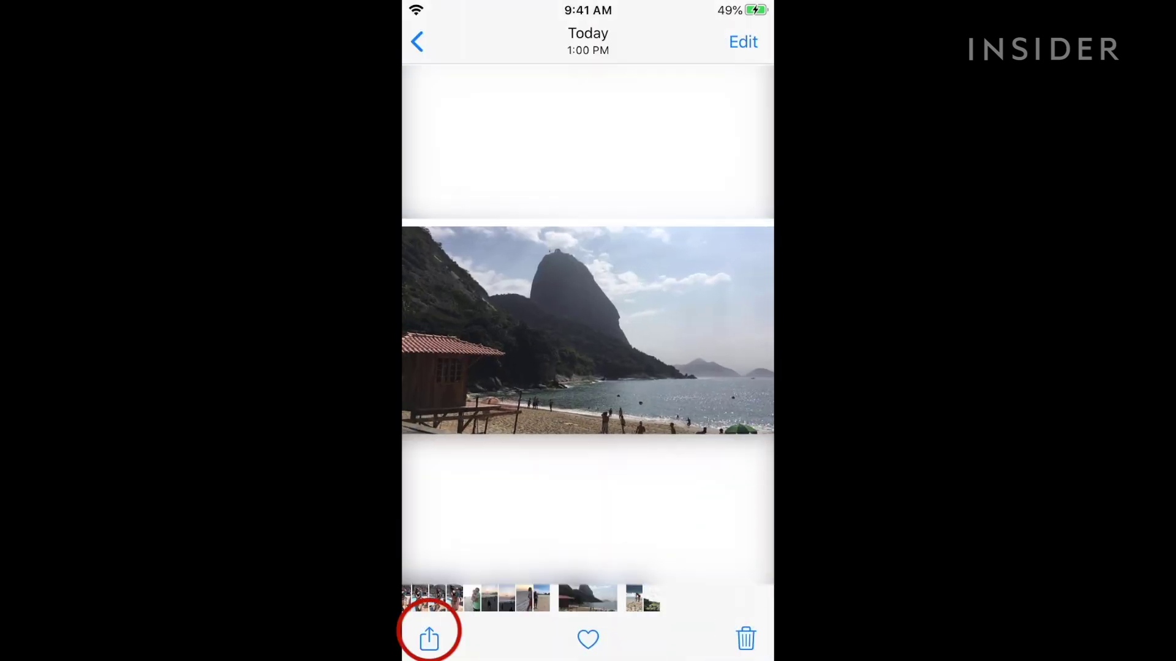
left_click(428, 639)
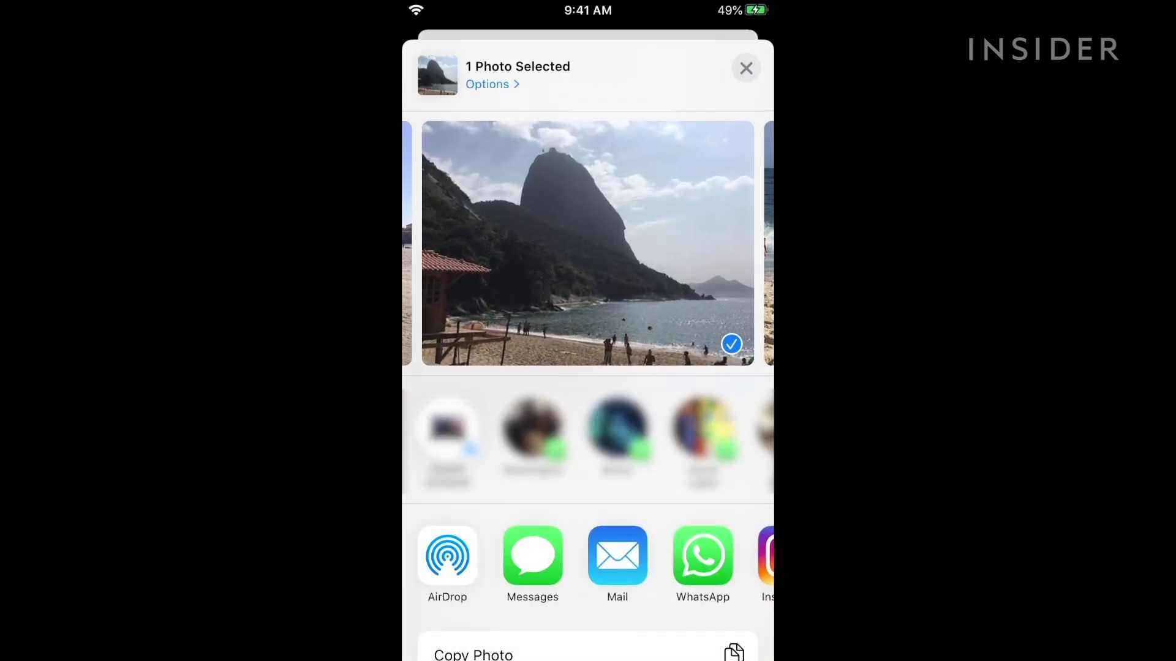
left_click(448, 556)
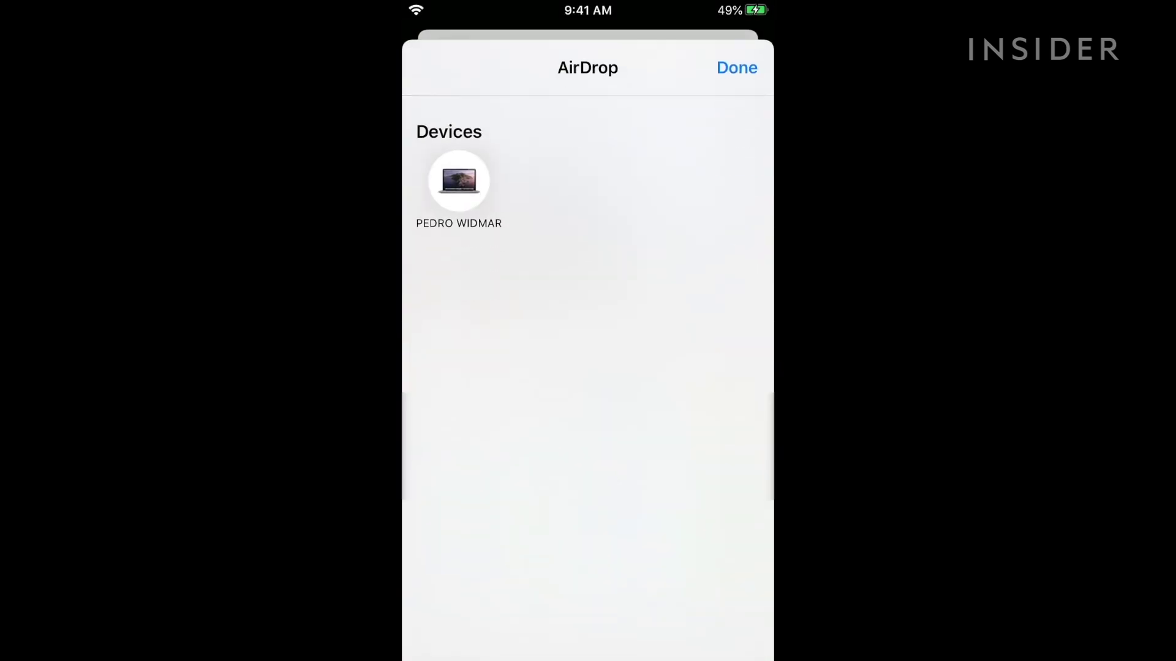
left_click(458, 181)
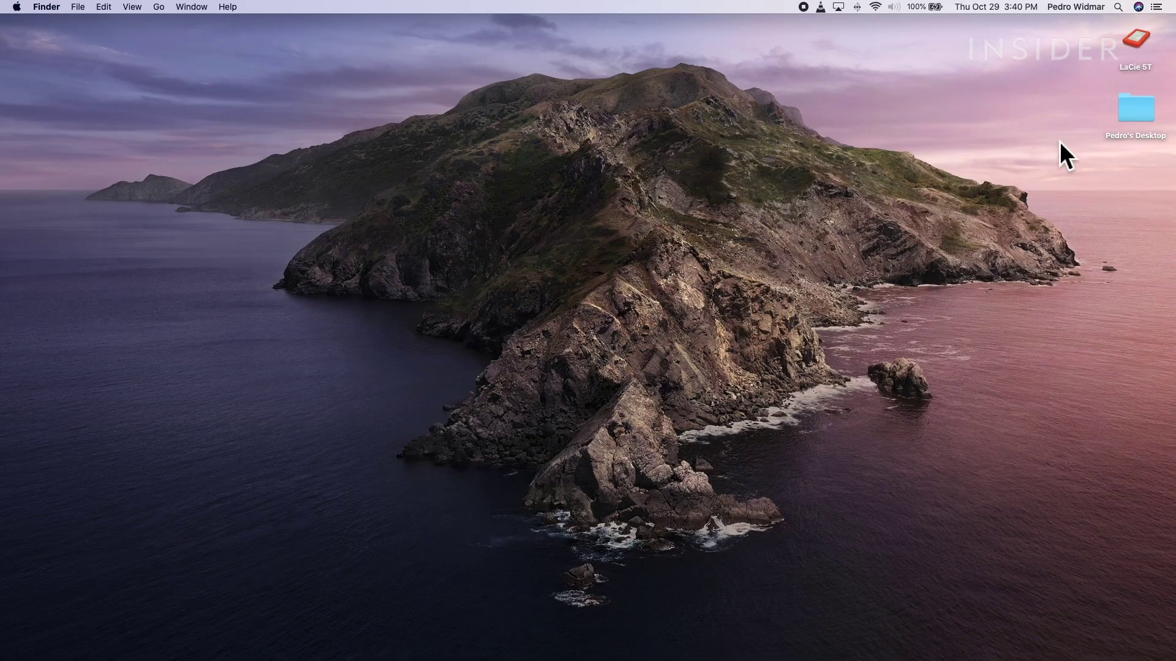
- Open the desktop folder and AirDrop the Portfolio document to the iPhone via Share
double_click(1128, 110)
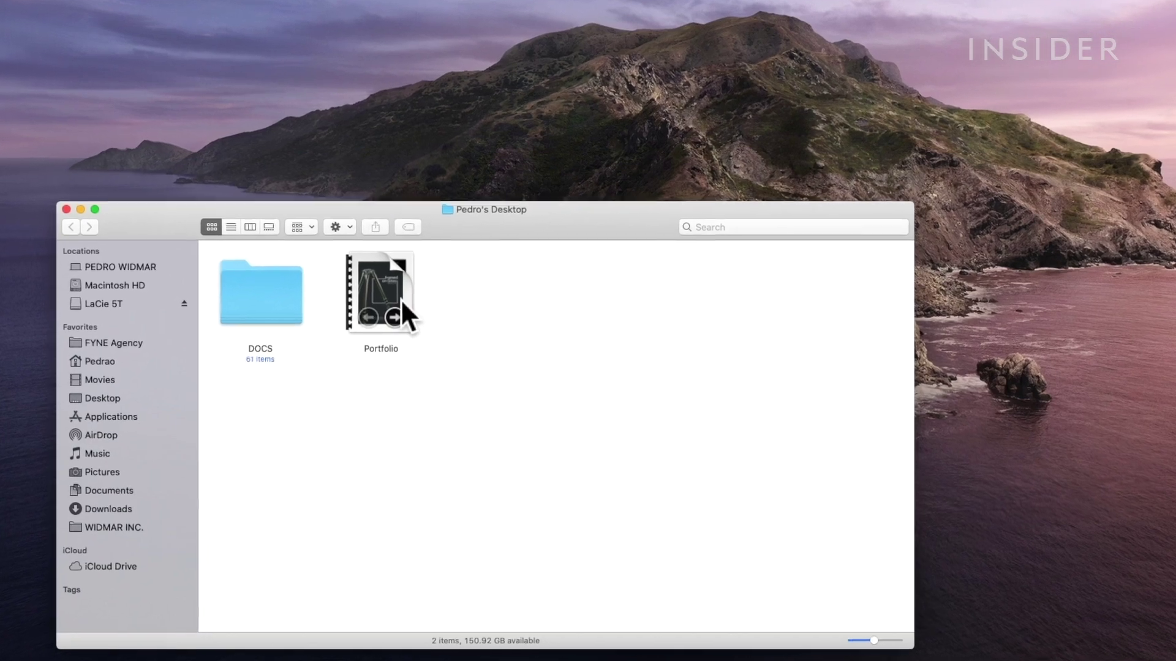
right_click(374, 300)
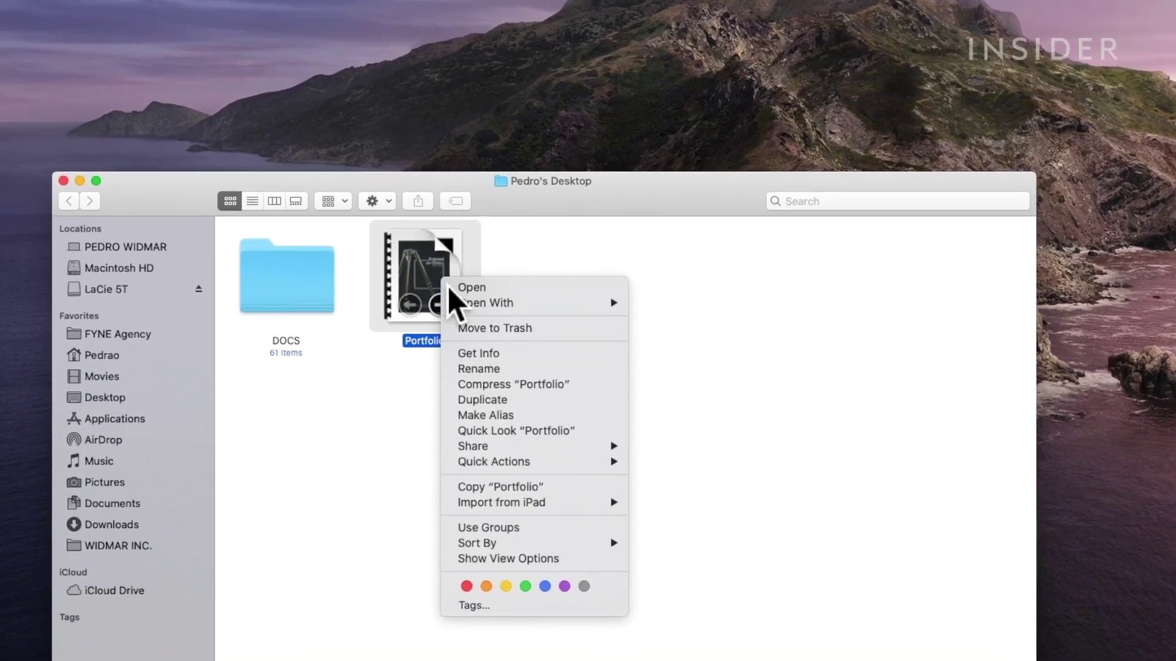
mouse_move(478, 449)
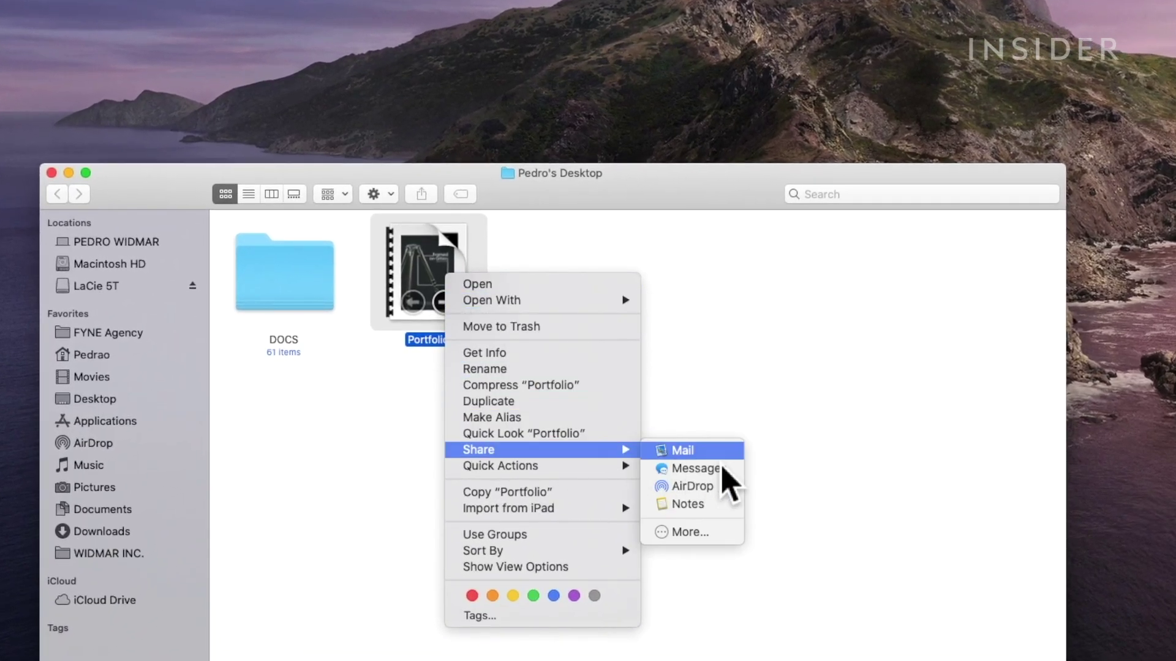
left_click(727, 485)
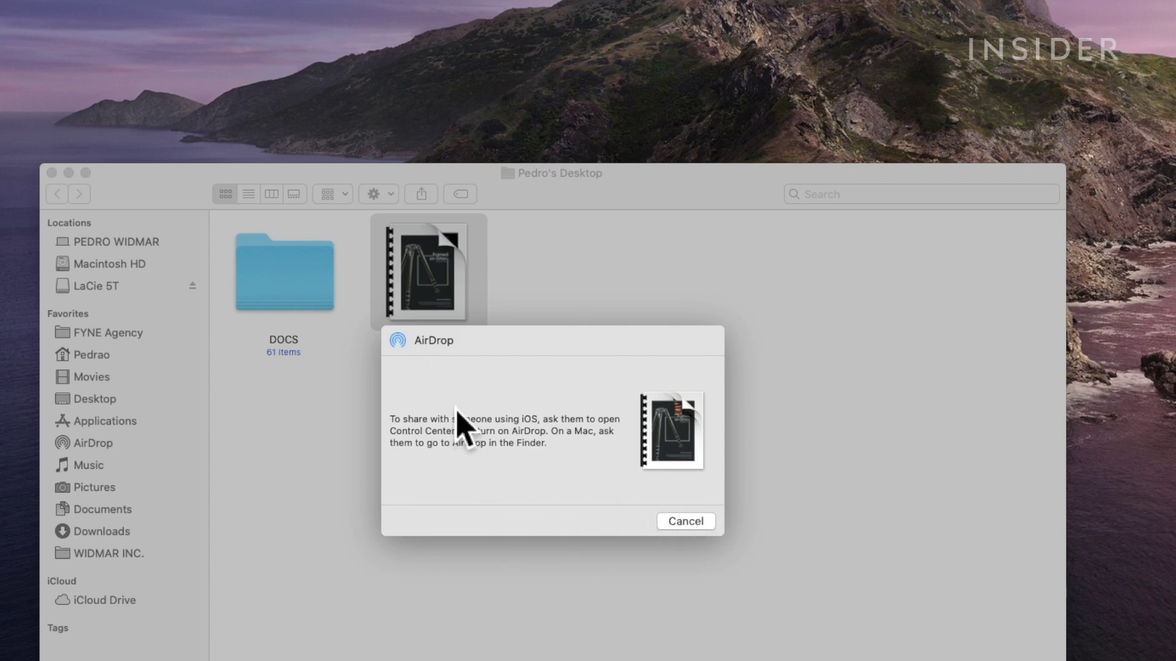
left_click(449, 385)
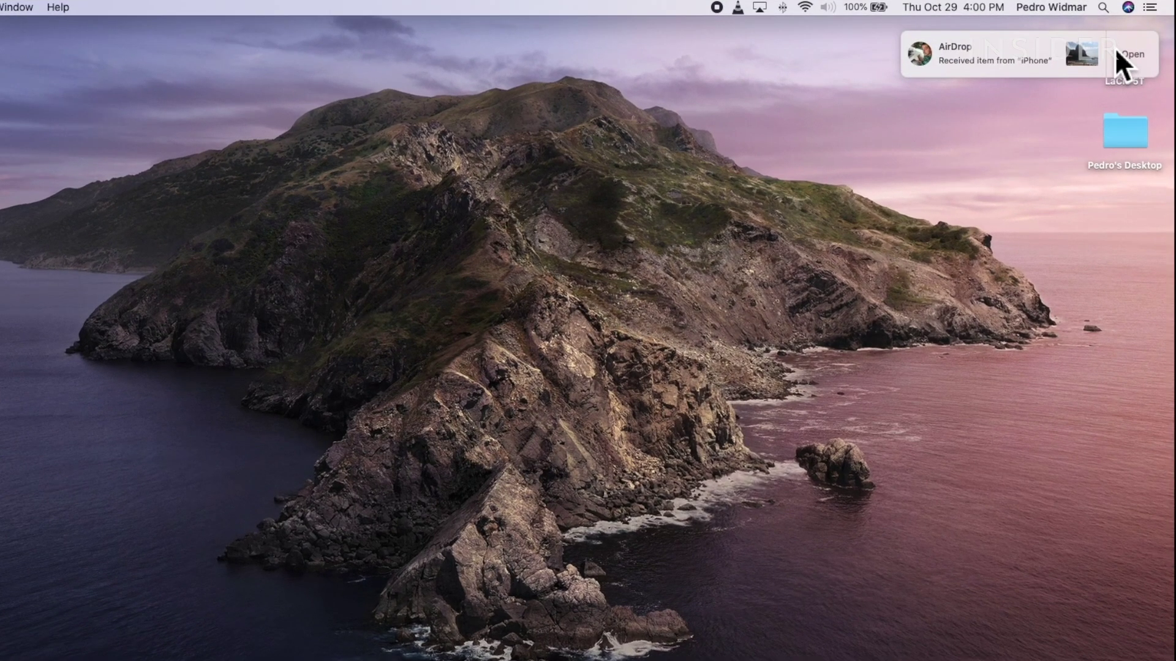
- Save the incoming beach photo to Downloads, then open it from the 'Received item' notification
left_click(1115, 47)
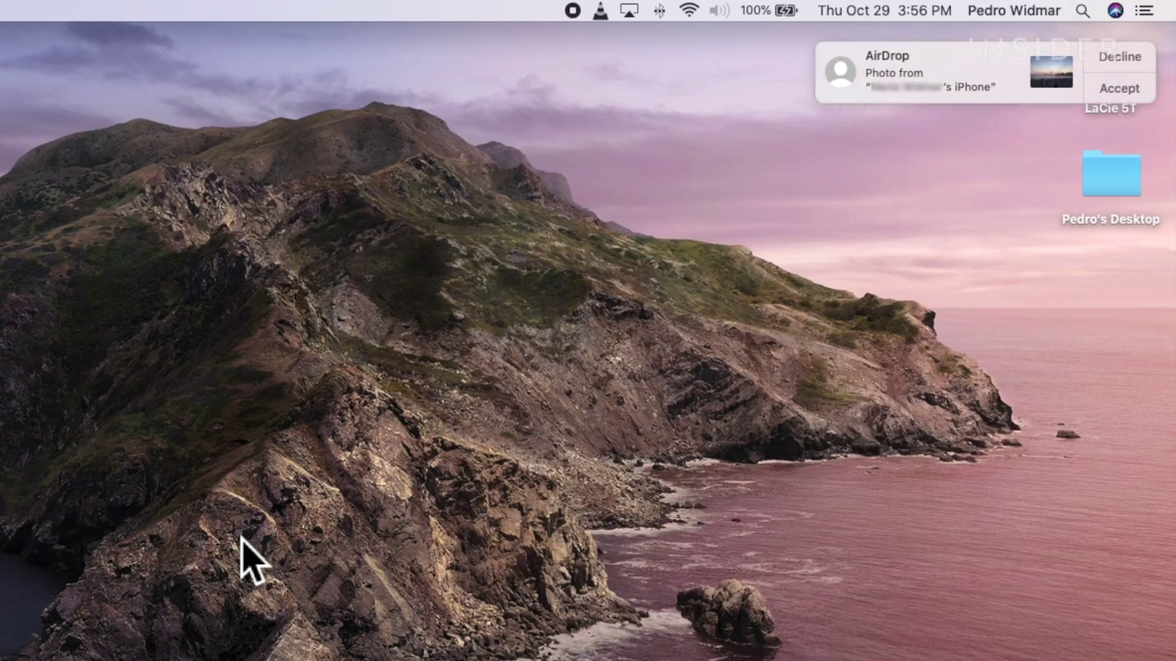
left_click(1117, 92)
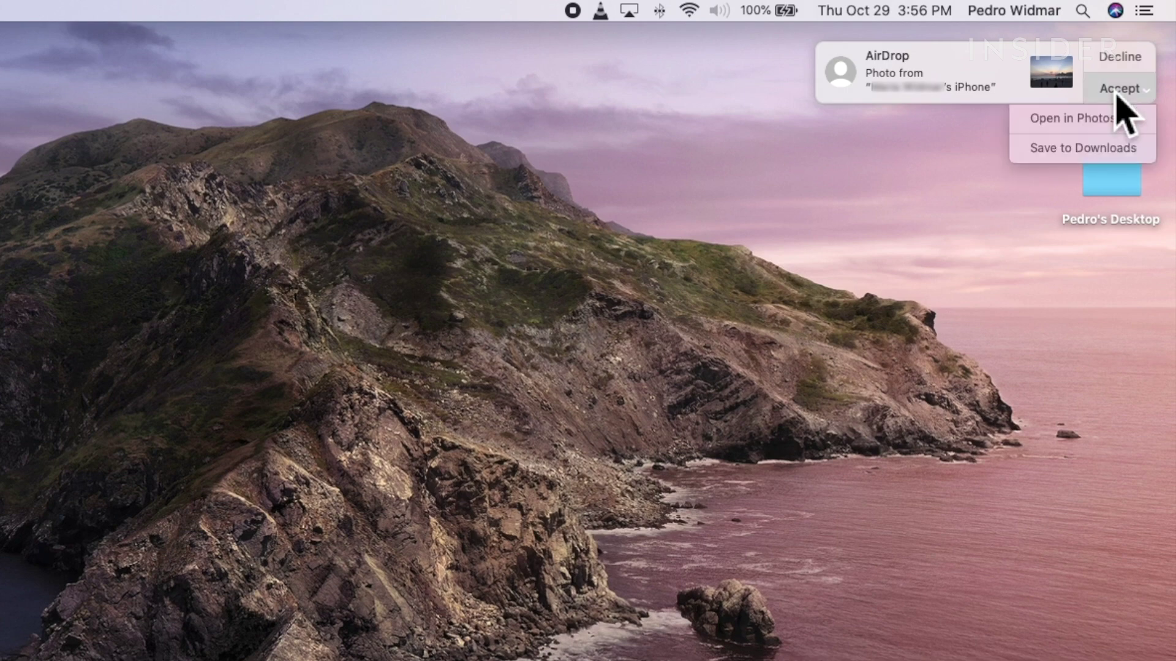
left_click(1121, 144)
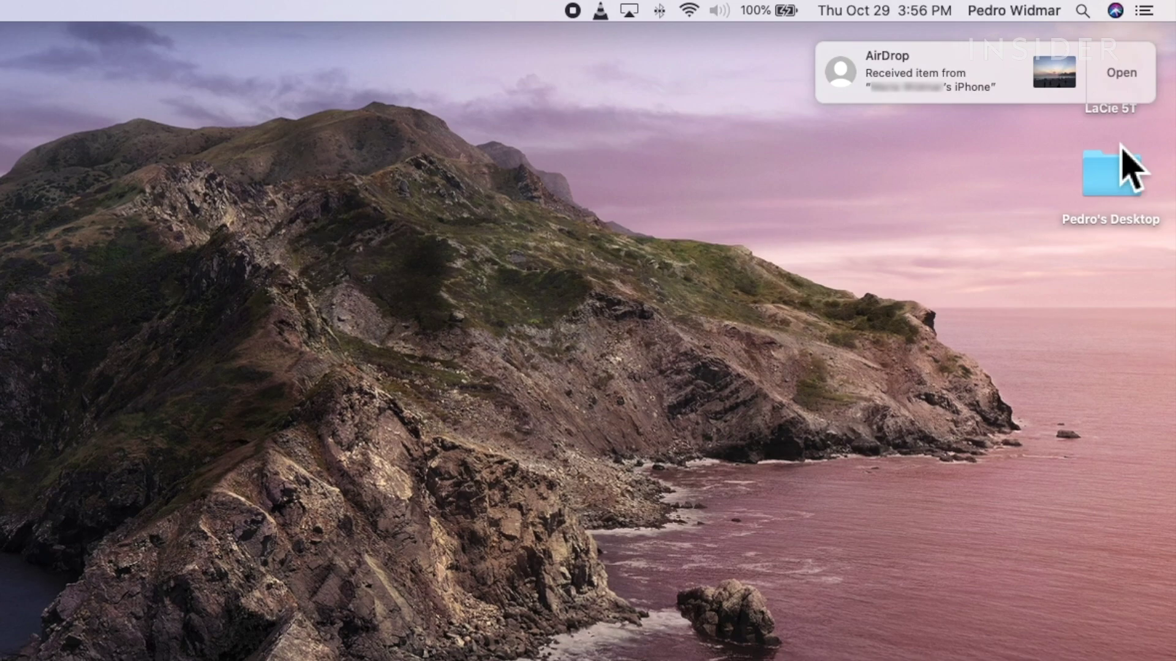
left_click(1122, 91)
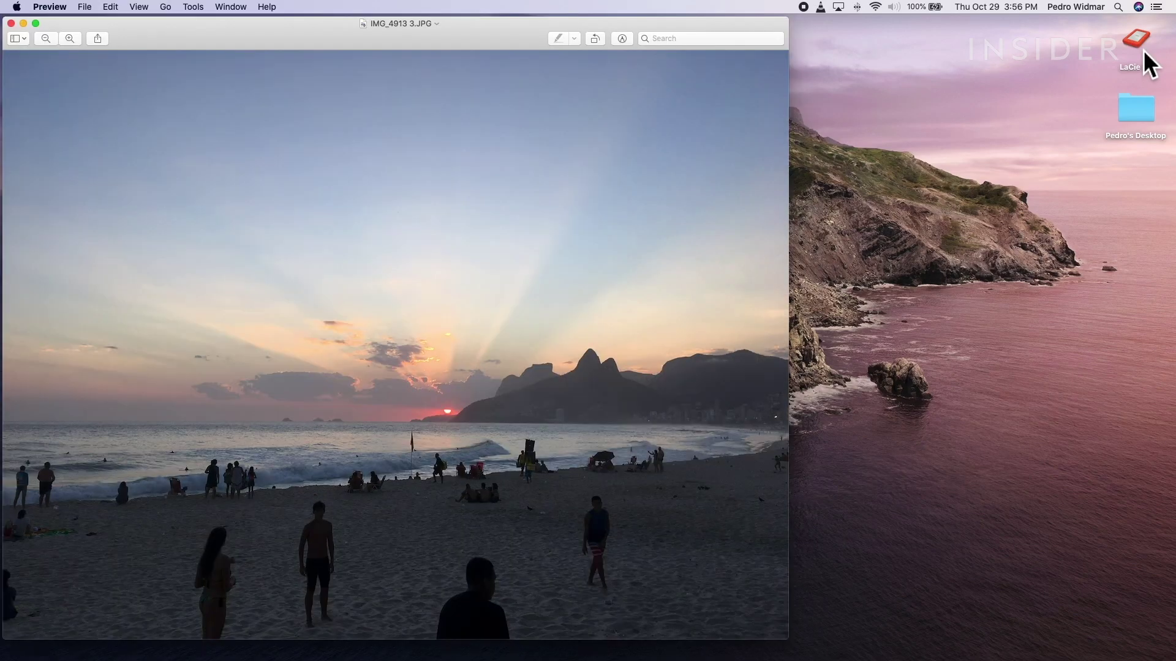
- Close the Preview window showing the sunset beach photo
left_click(14, 24)
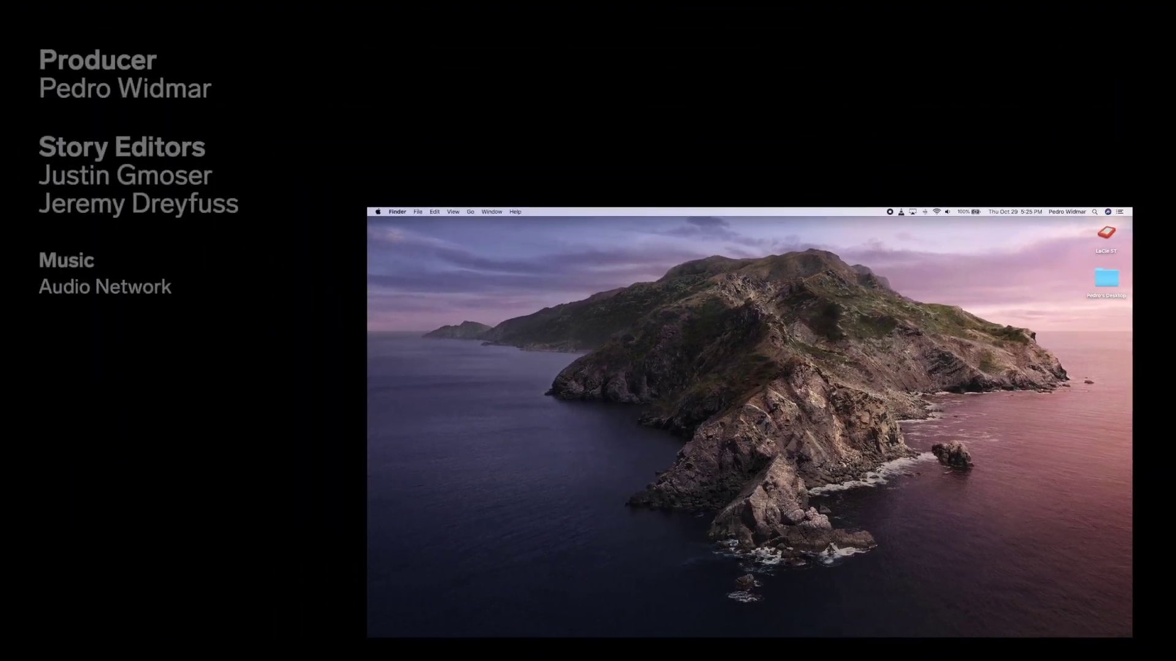